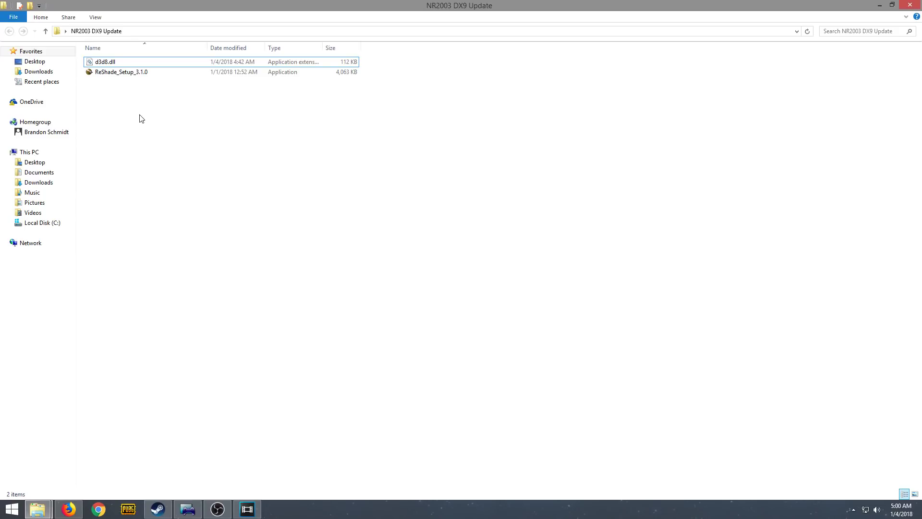
Open the game's installation folder at Local Disk (C:) > Papyrus > NASCAR Racing 2003 Season, starting from This PC.
left_click(126, 65)
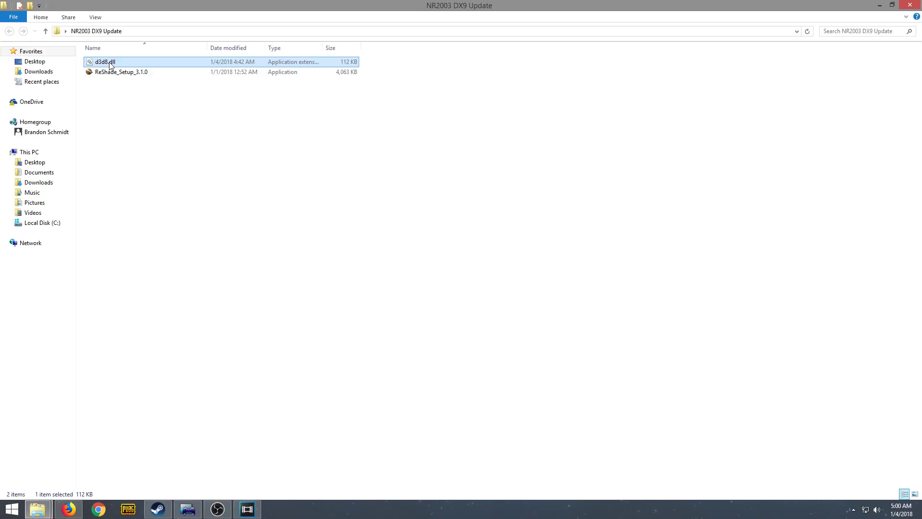
mouse_move(110, 65)
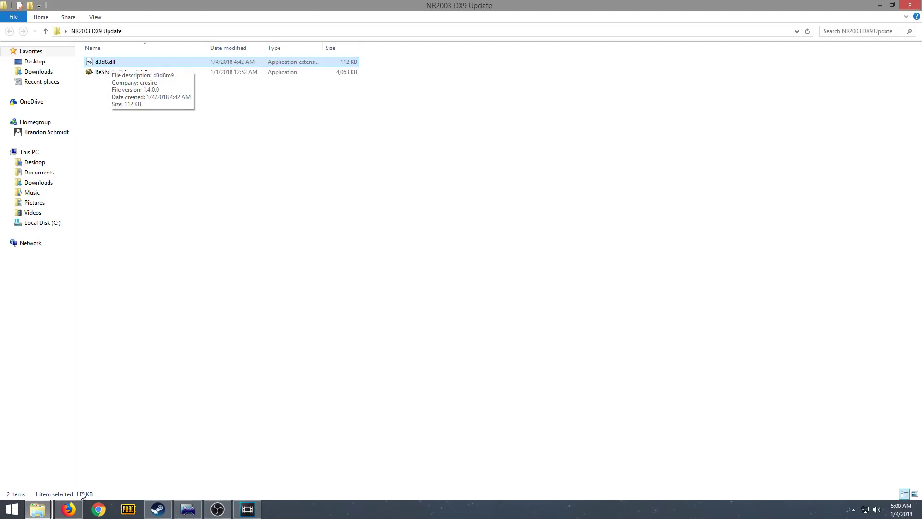
mouse_move(37, 508)
left_click(157, 464)
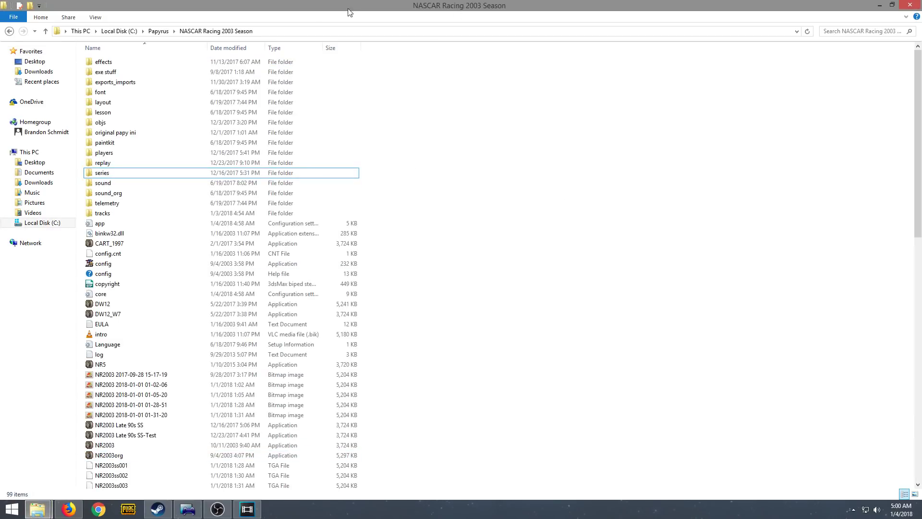
left_click(122, 33)
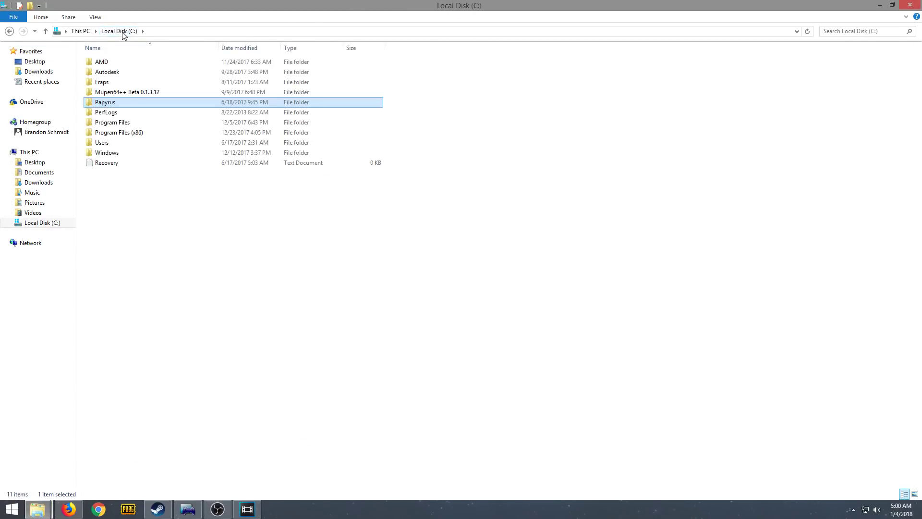
left_click(78, 31)
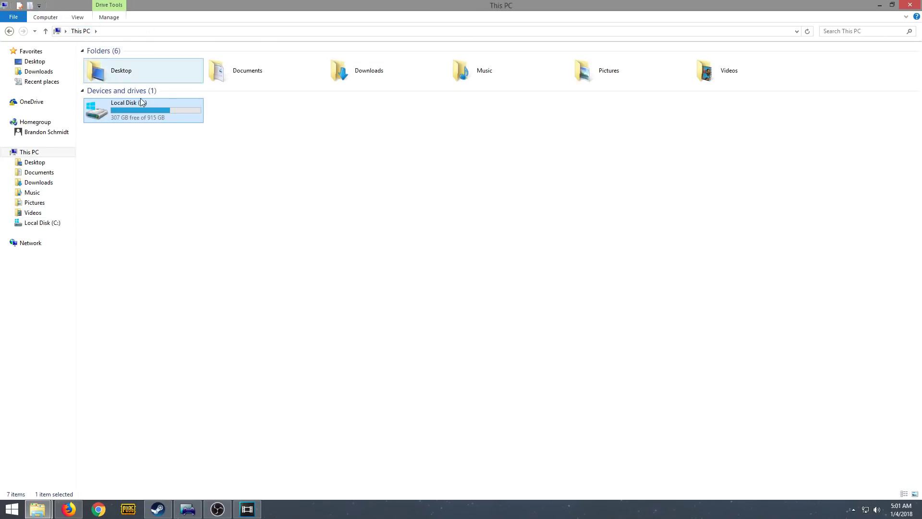
double_click(126, 109)
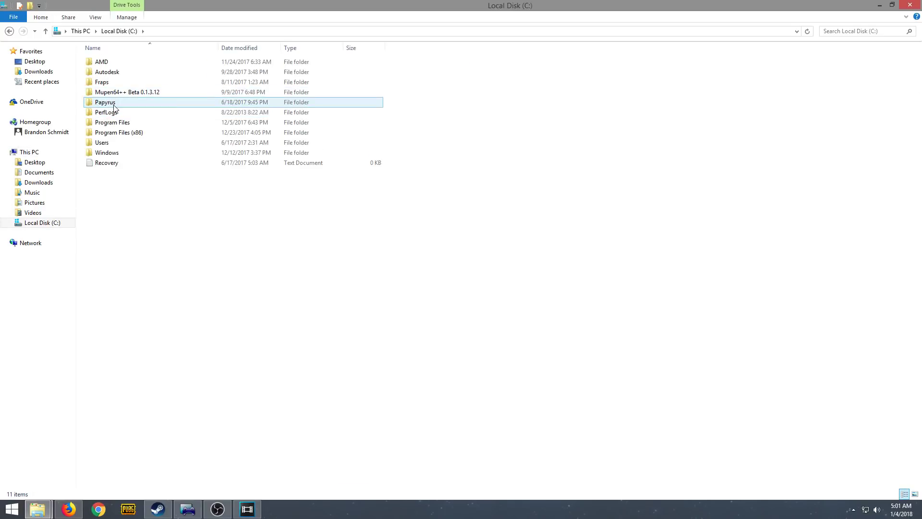
double_click(120, 103)
double_click(121, 64)
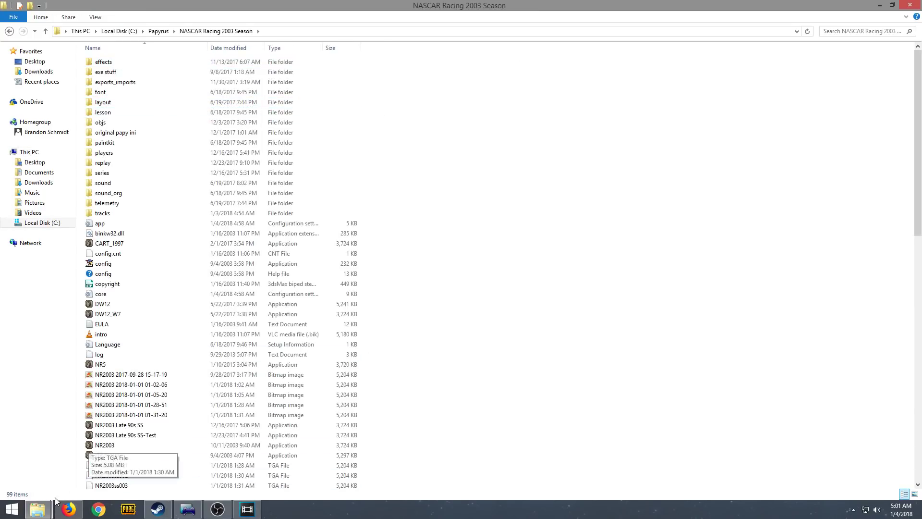
Copy d3d8.dll from the NR2003 DX9 Update folder into the NASCAR Racing 2003 Season folder.
left_click(38, 510)
left_click(82, 452)
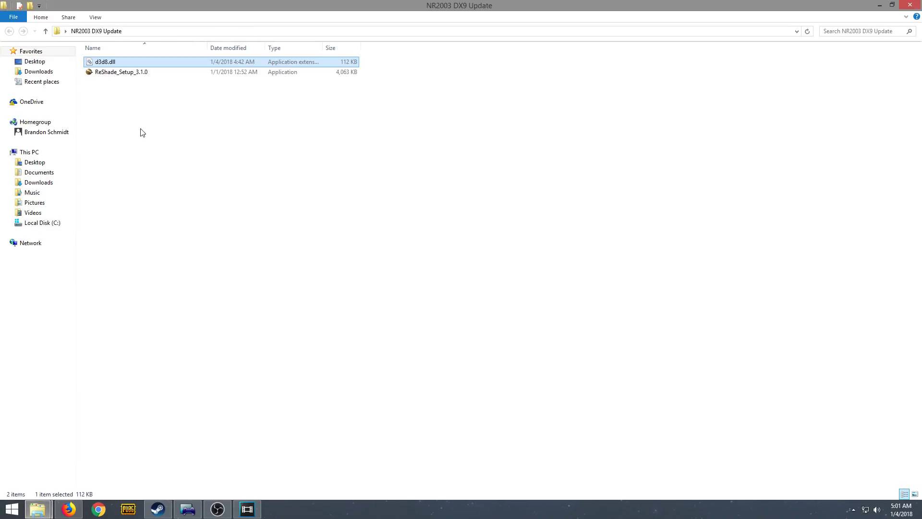
right_click(115, 62)
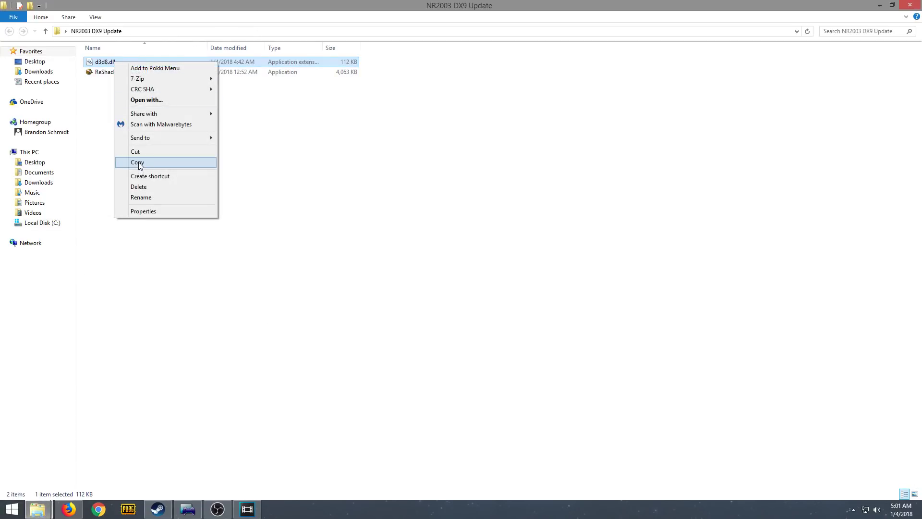
left_click(137, 162)
left_click(38, 509)
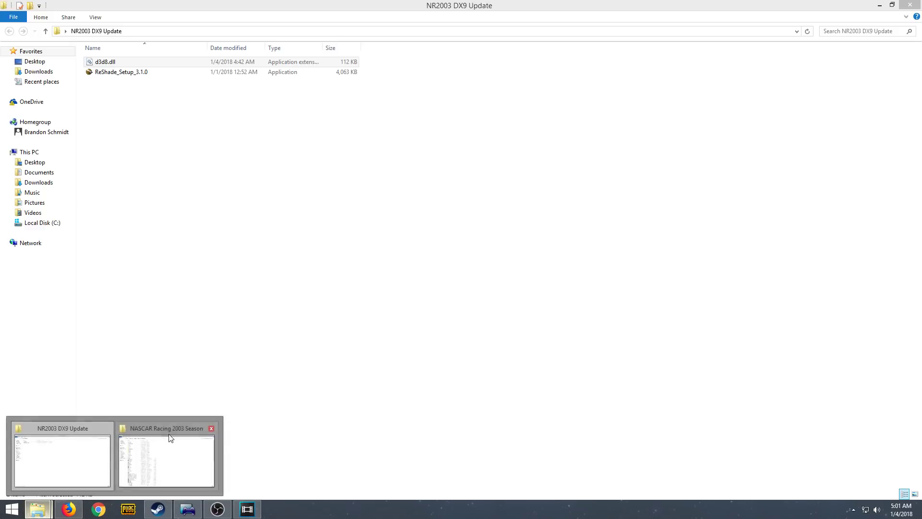
left_click(168, 454)
right_click(576, 277)
left_click(610, 354)
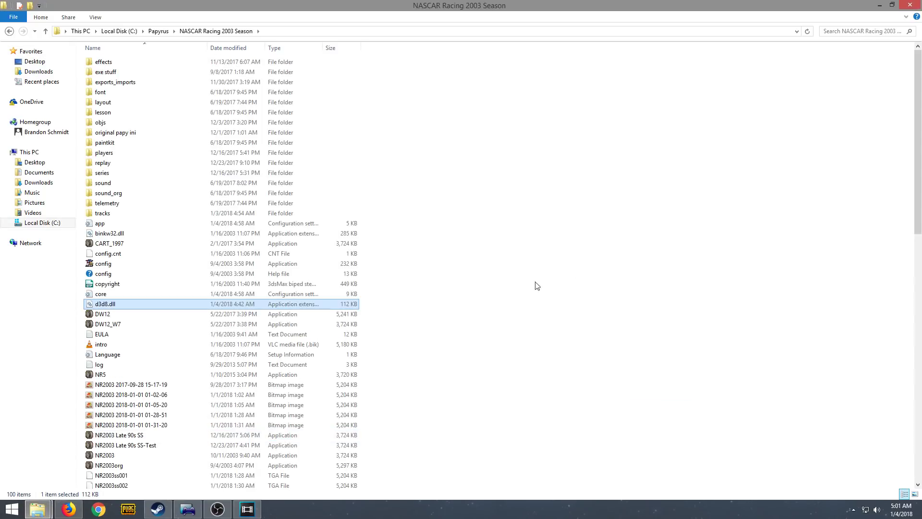
left_click(135, 307)
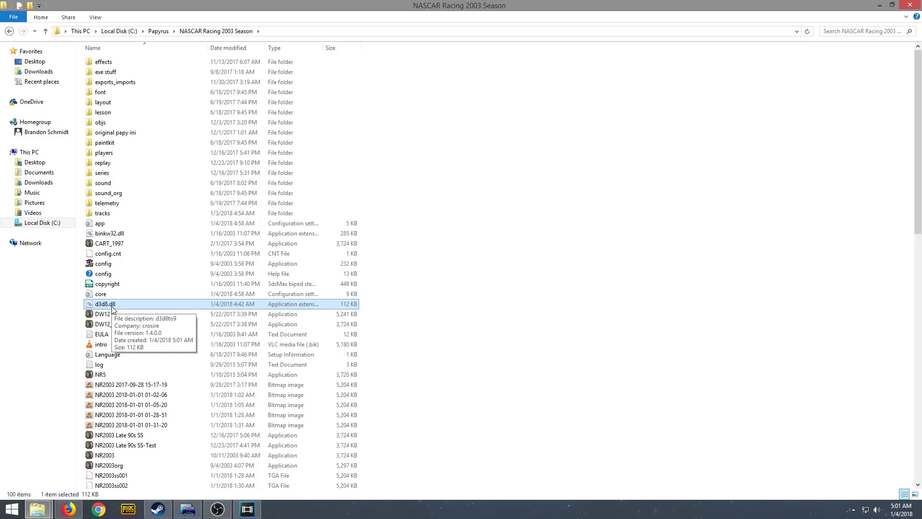
left_click(482, 286)
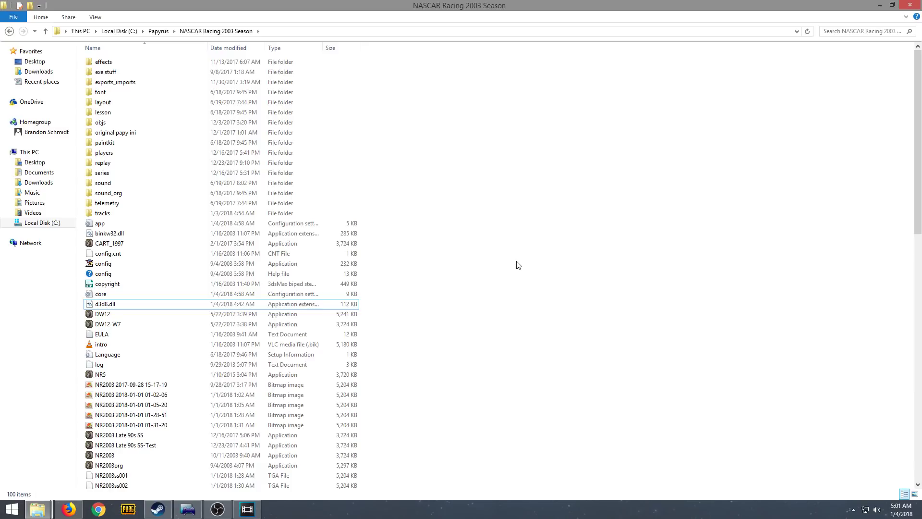
Run ReShade_Setup_3.1.0 from the NR2003 DX9 Update folder, allowing it past the security warning.
left_click(37, 509)
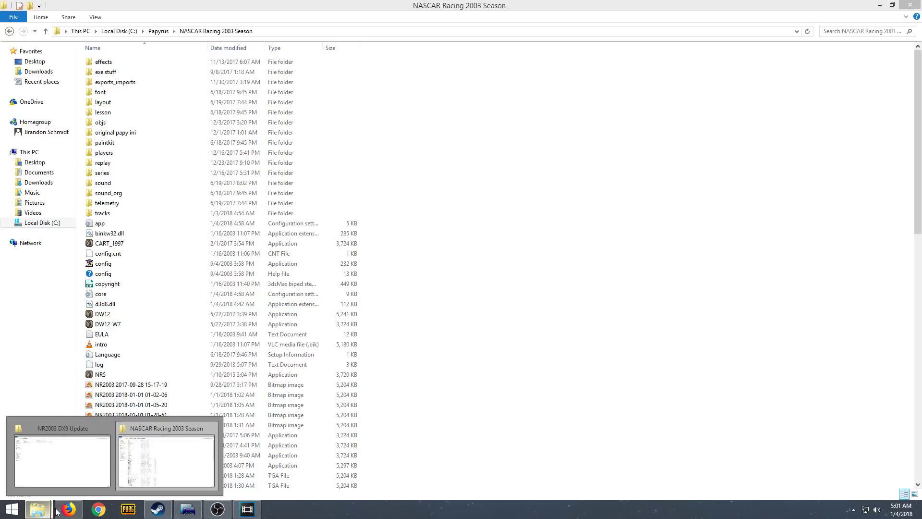
left_click(563, 226)
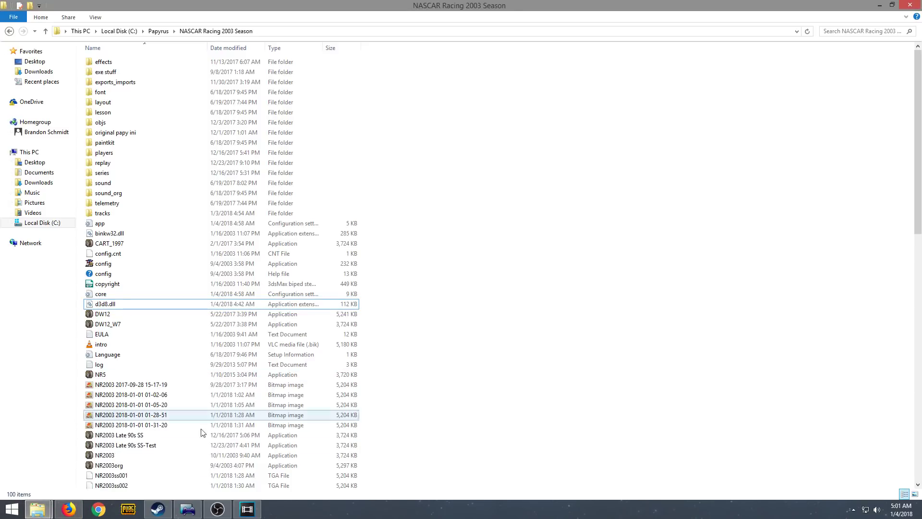
left_click(37, 509)
left_click(98, 455)
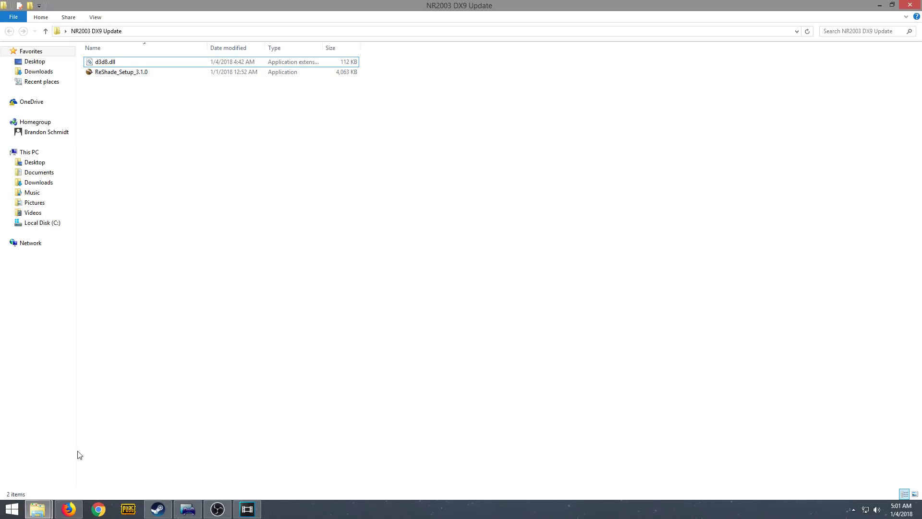
double_click(121, 73)
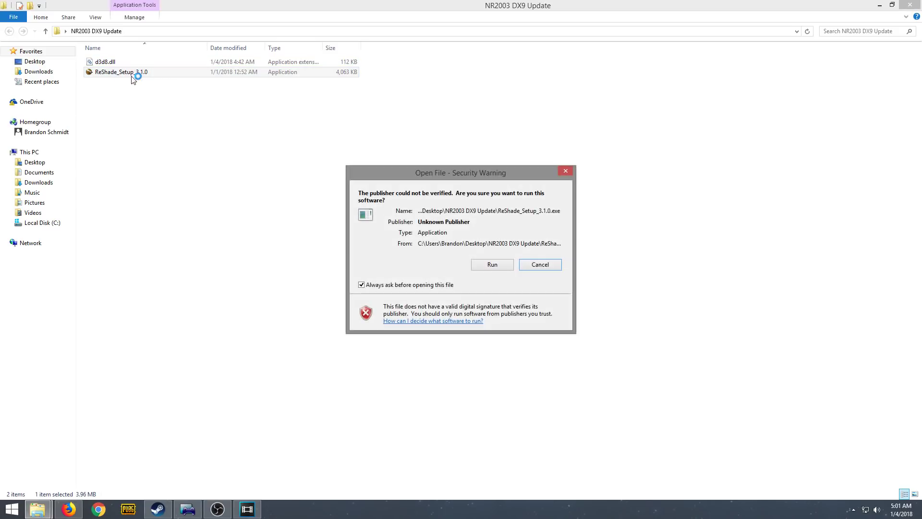
left_click(492, 264)
left_click_drag(471, 220, 467, 165)
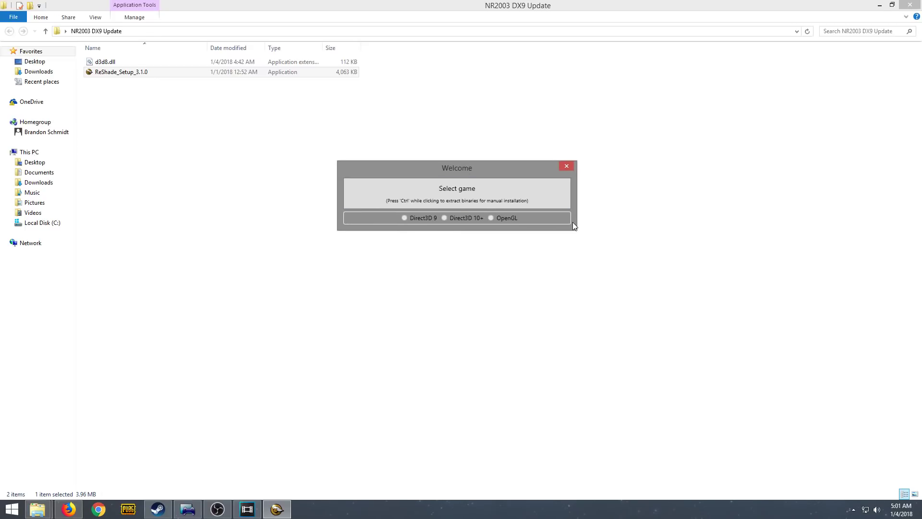
Select the NR2003 application in C: > Papyrus > NASCAR Racing 2003 Season as the game for ReShade.
left_click(474, 192)
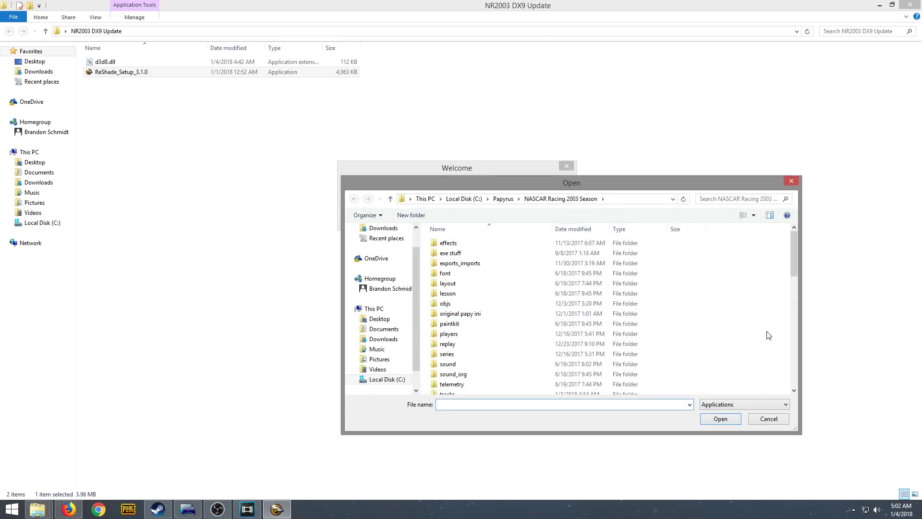
left_click(427, 200)
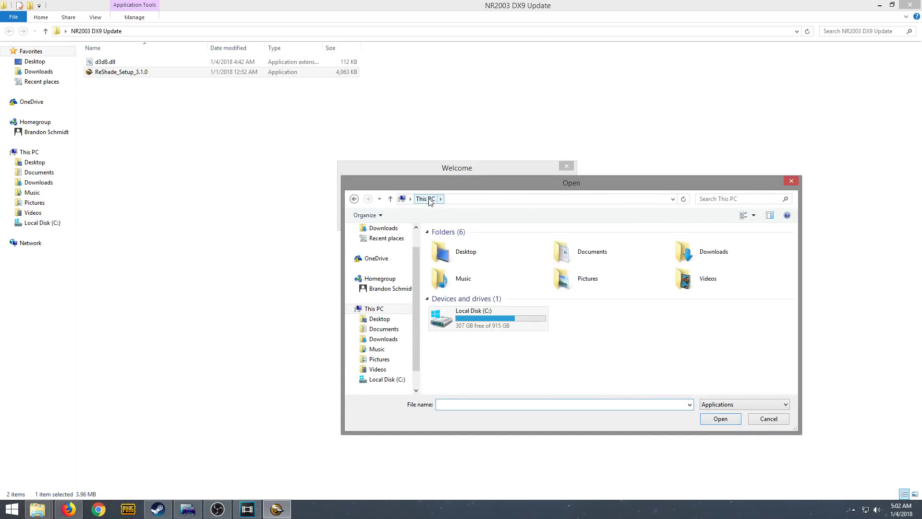
left_click(477, 326)
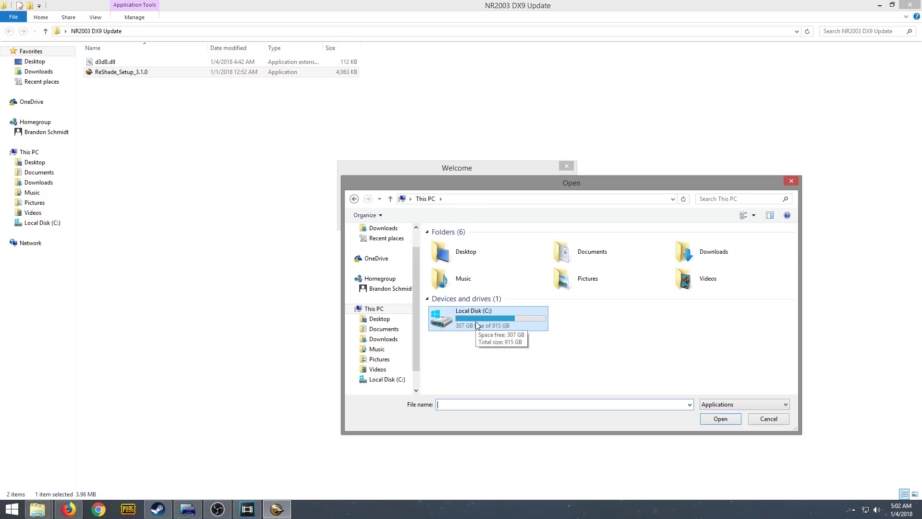
double_click(477, 326)
double_click(459, 285)
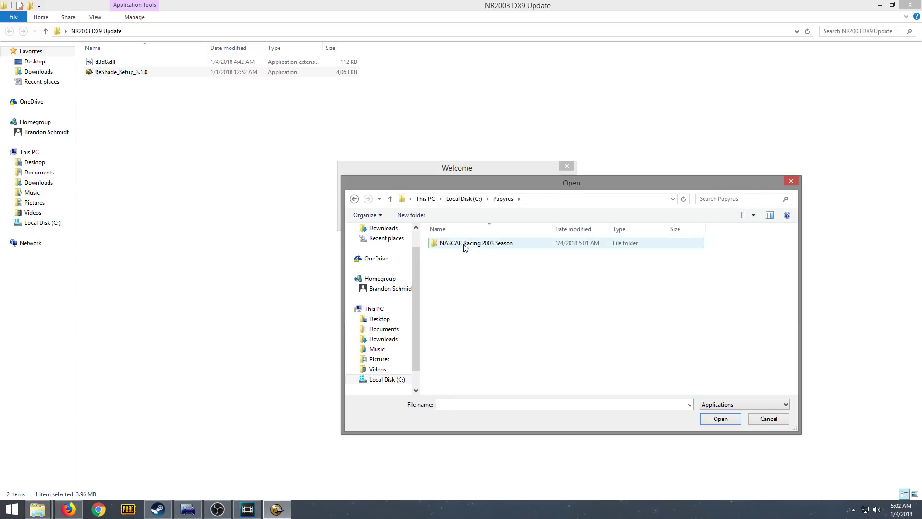
double_click(465, 246)
scroll(556, 325, "down", 5)
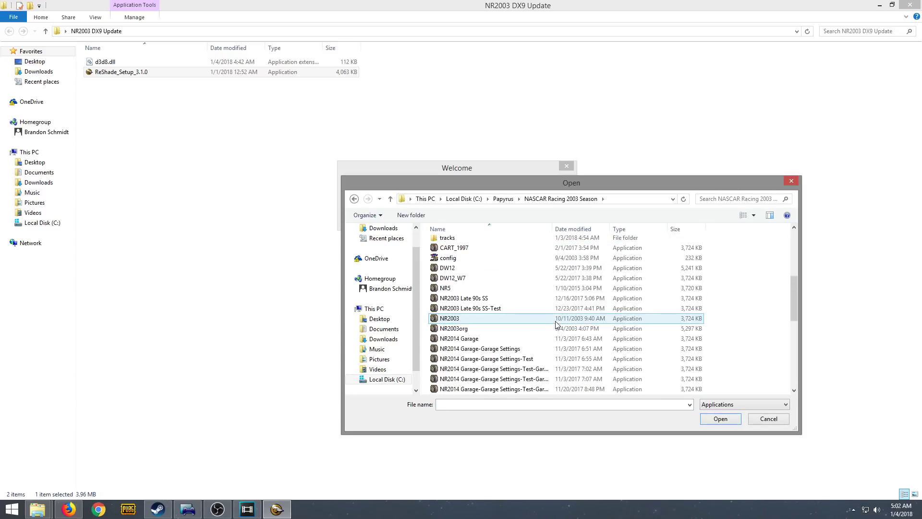
scroll(461, 282, "down", 1)
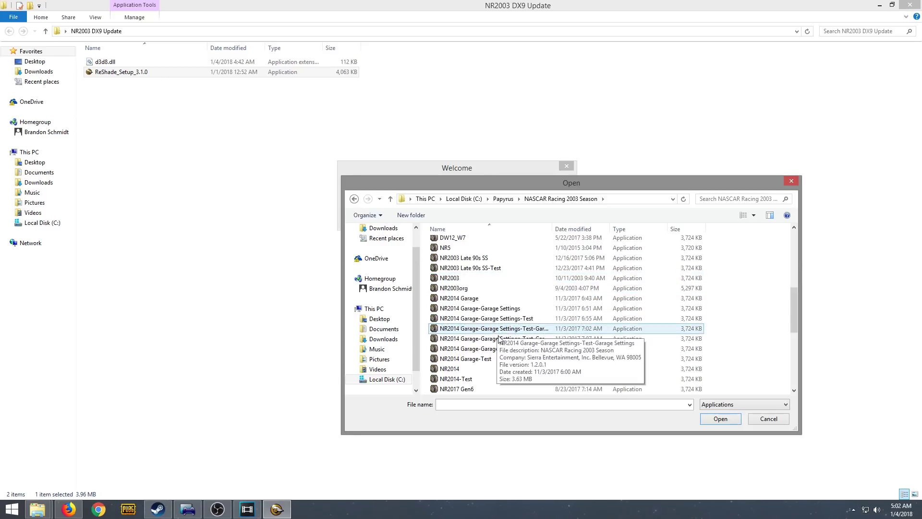
left_click(448, 281)
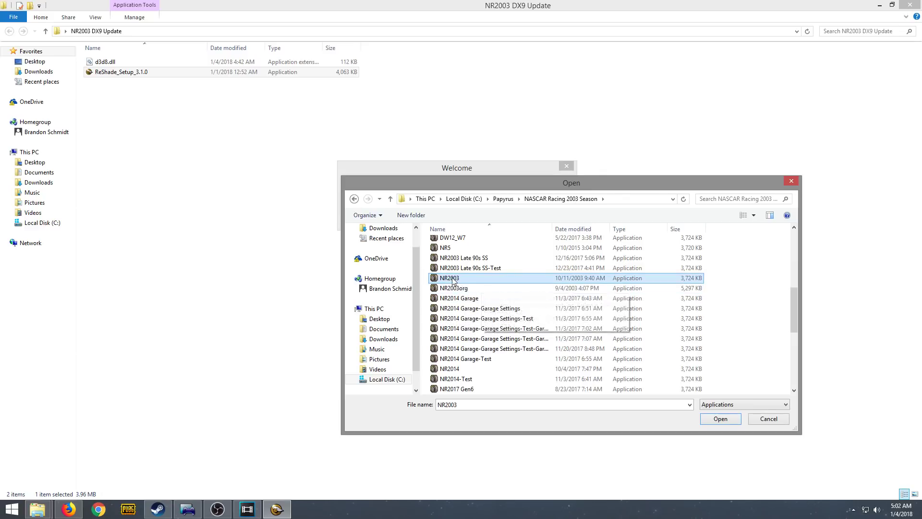
left_click(729, 419)
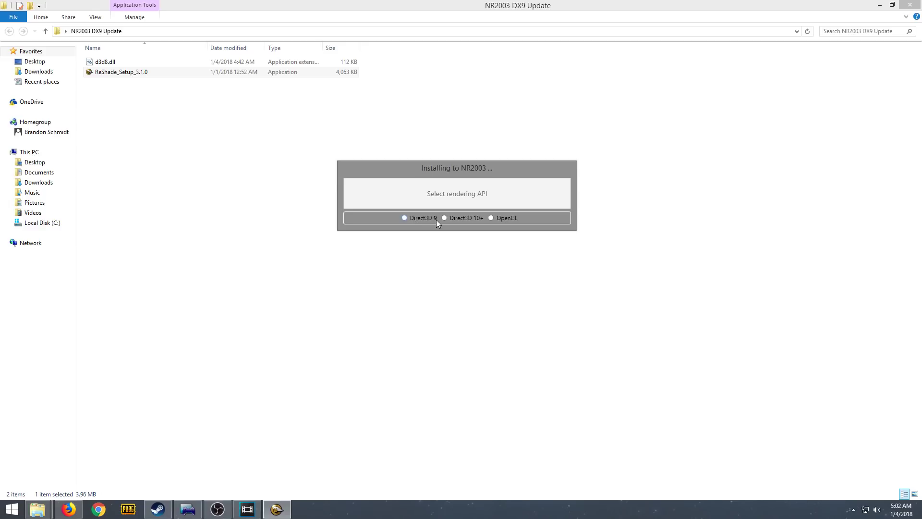
Choose Direct3D 9 as the rendering API and accept the download of the standard effects collection.
left_click(405, 218)
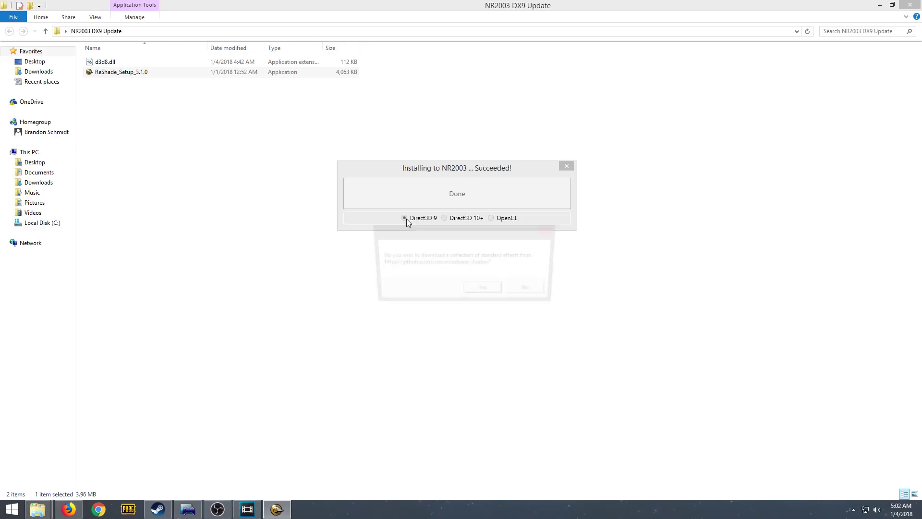
left_click_drag(470, 231, 487, 242)
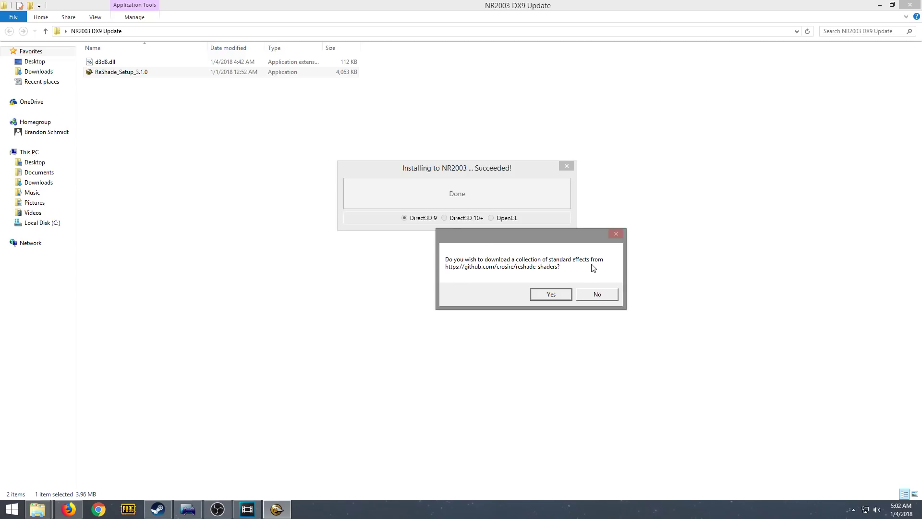
left_click(550, 293)
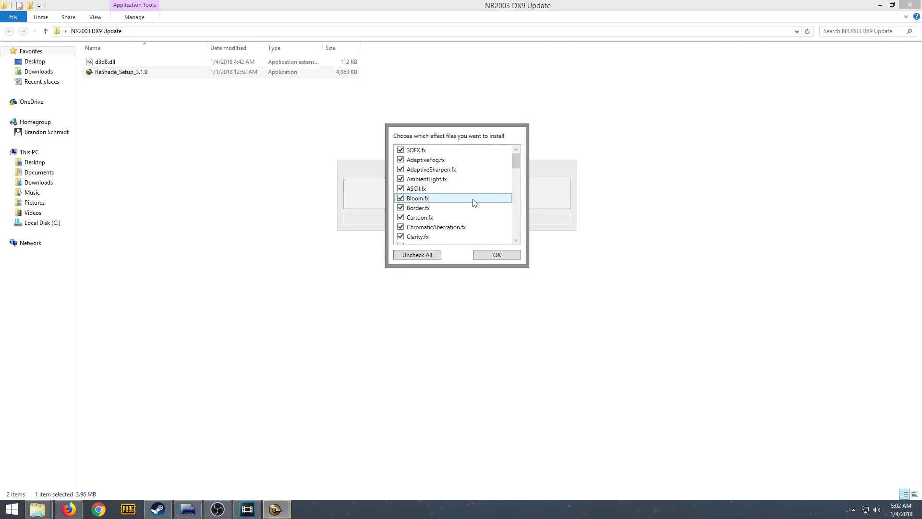
Review the effect files list, install all of them with every one left checked, and close the ReShade setup.
mouse_move(516, 168)
left_mouse_down()
mouse_move(516, 176)
mouse_move(517, 166)
left_mouse_up()
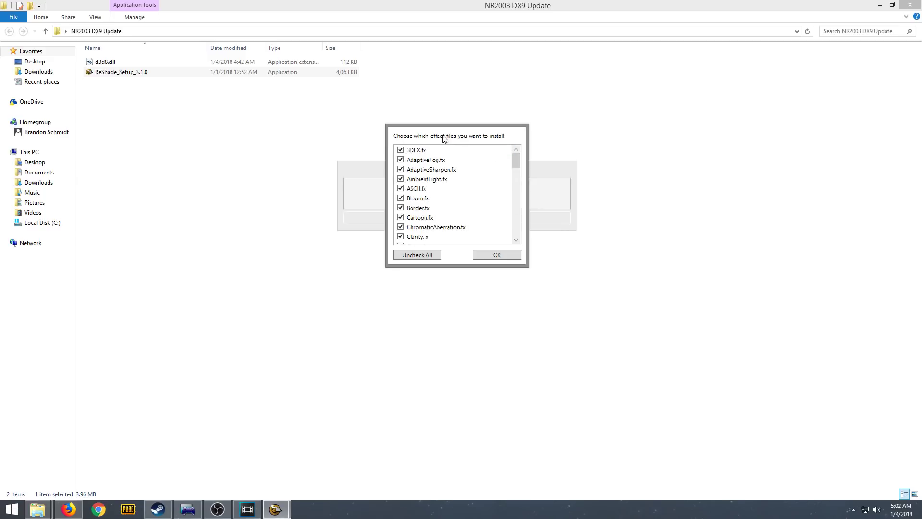
left_click_drag(521, 165, 525, 145)
scroll(458, 237, "down", 13)
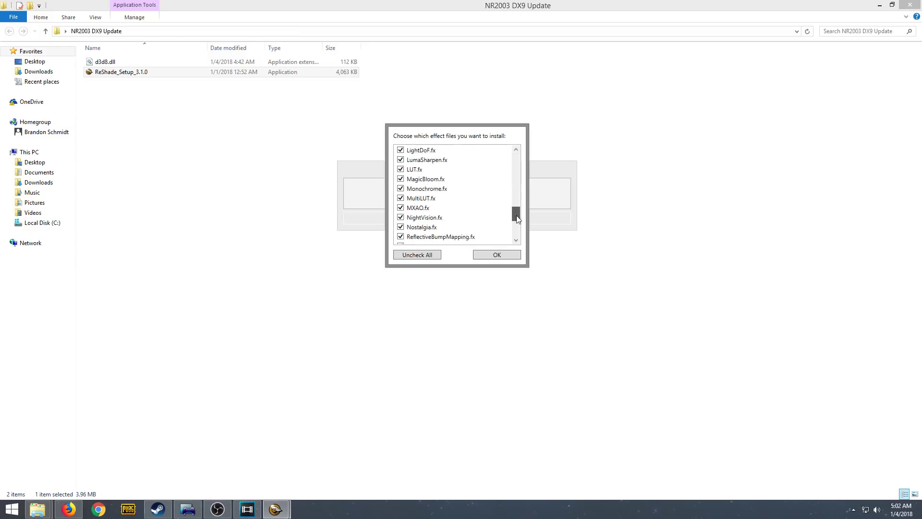
scroll(456, 225, "up", 13)
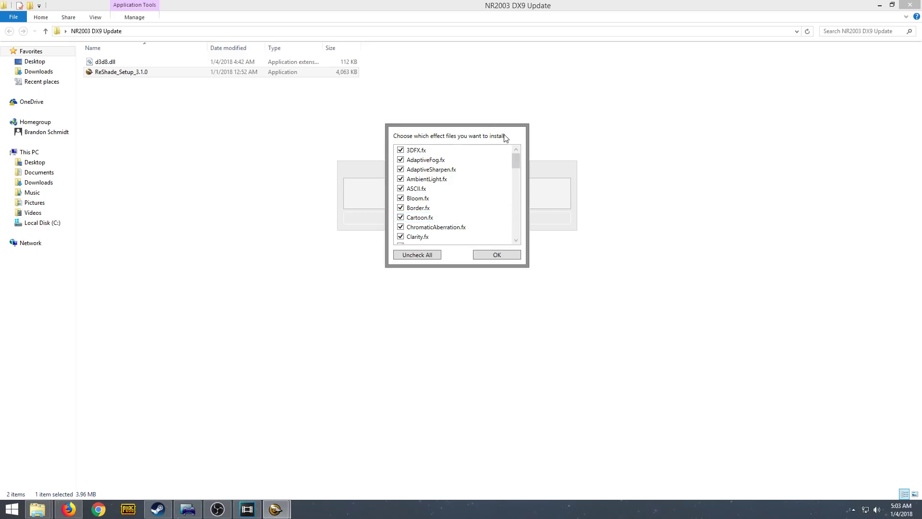
left_click_drag(495, 125, 495, 67)
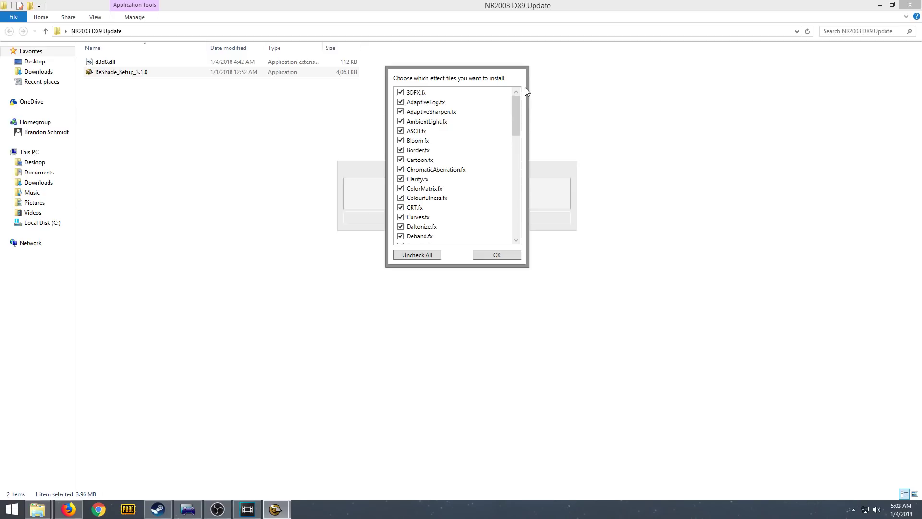
left_click_drag(518, 127, 525, 104)
left_click(498, 256)
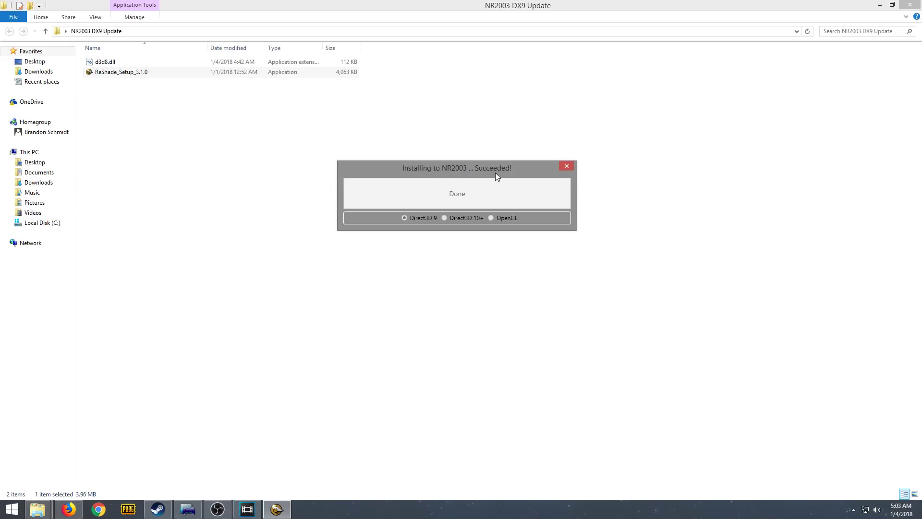
left_click(567, 166)
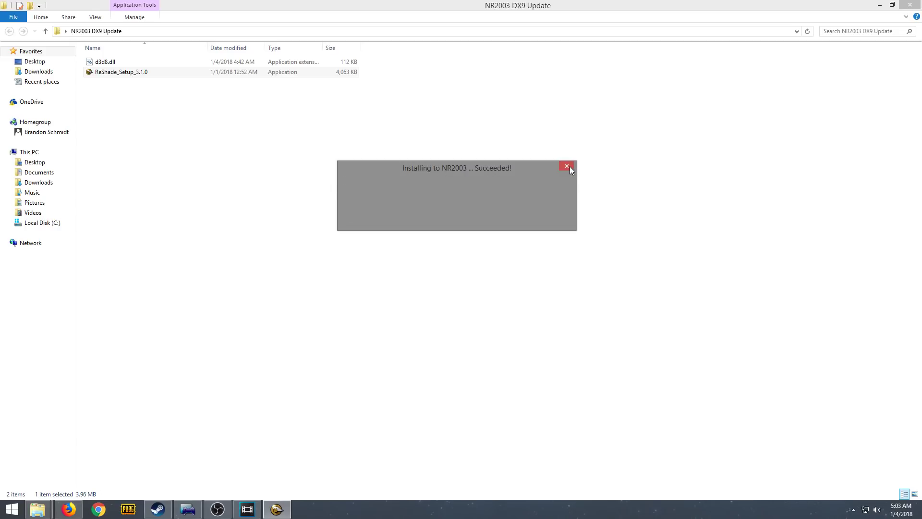
Switch to the NASCAR Racing 2003 Season folder and launch the NR2003 application.
mouse_move(38, 510)
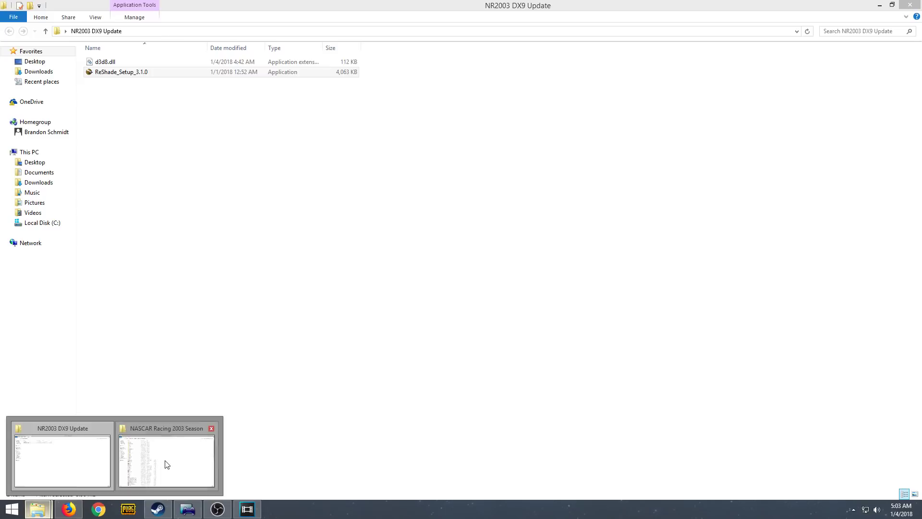
left_click(165, 463)
scroll(529, 283, "down", 9)
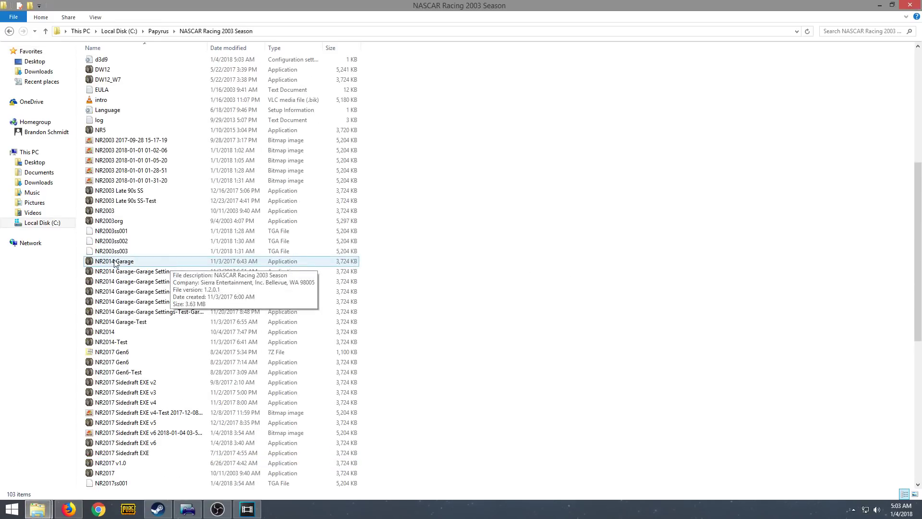
double_click(106, 211)
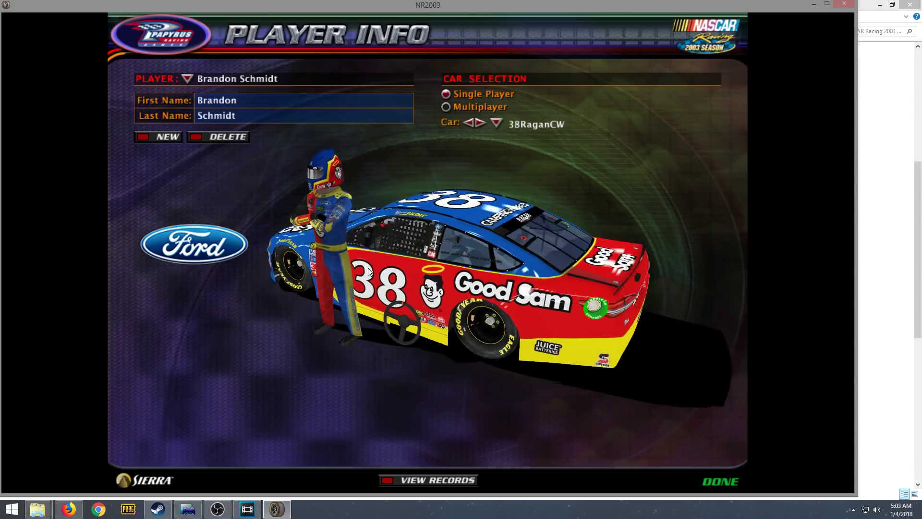
Open the ReShade overlay in the game, continue past the tutorial welcome, and start adding a new preset with its name field ready for entry.
key("shift+F2")
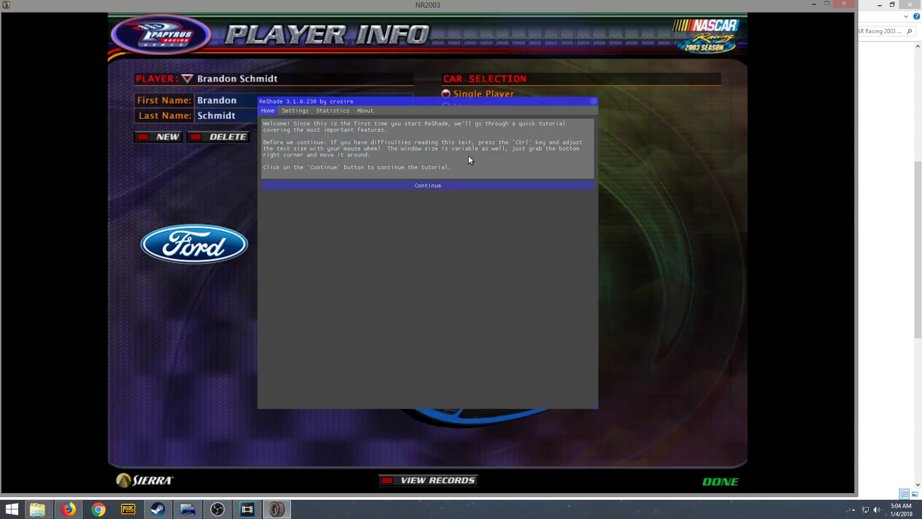
left_click(346, 186)
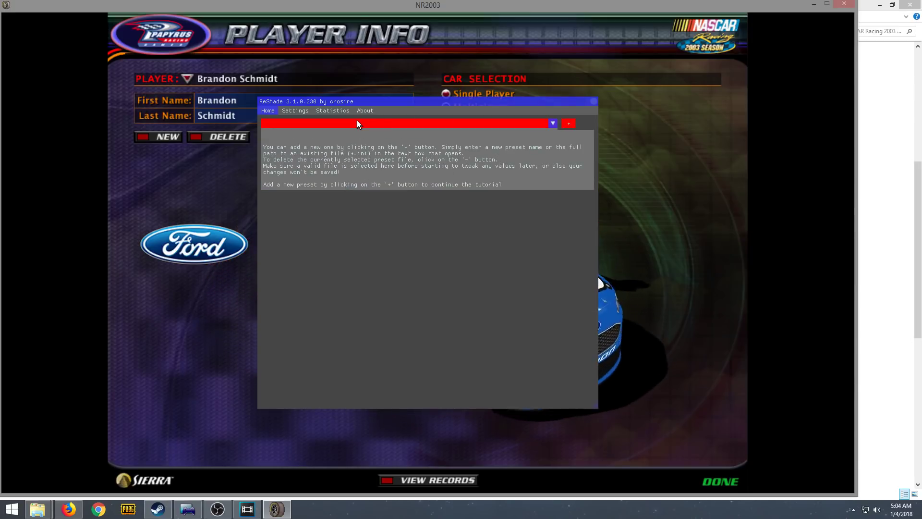
left_click(567, 122)
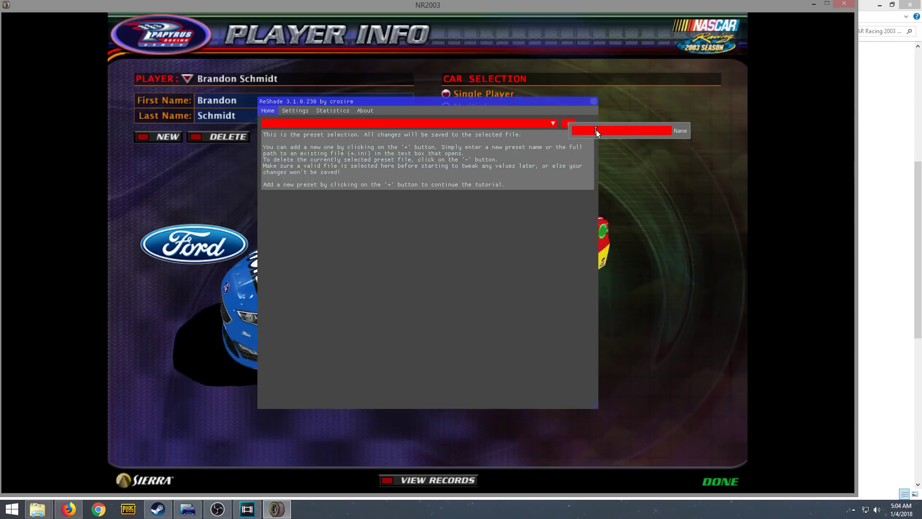
left_click(596, 129)
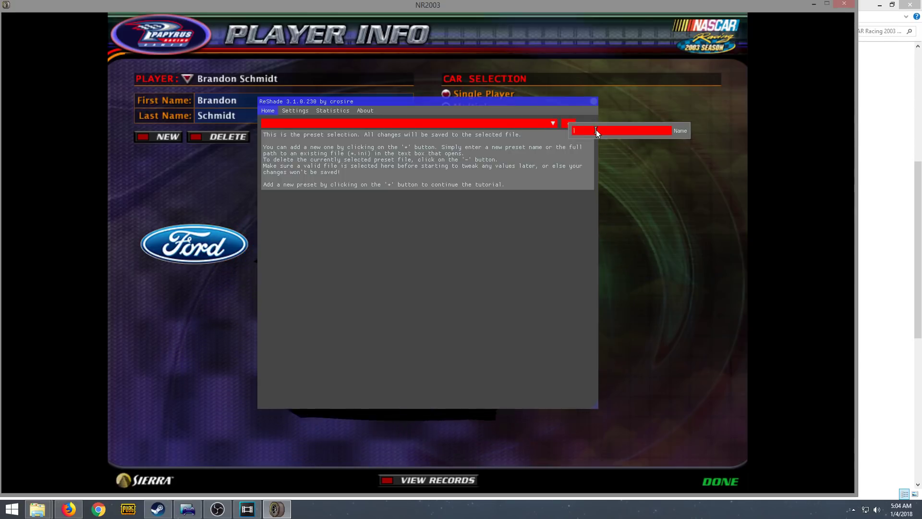